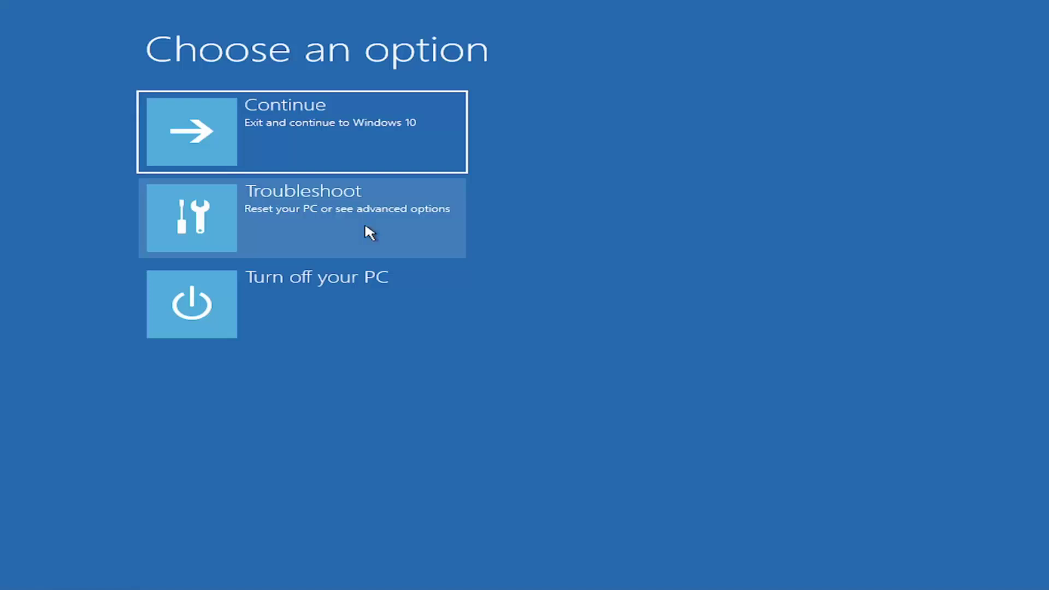
# - Check System Restore under Advanced options and close it, since no restore points exist
pyautogui.click(396, 221)
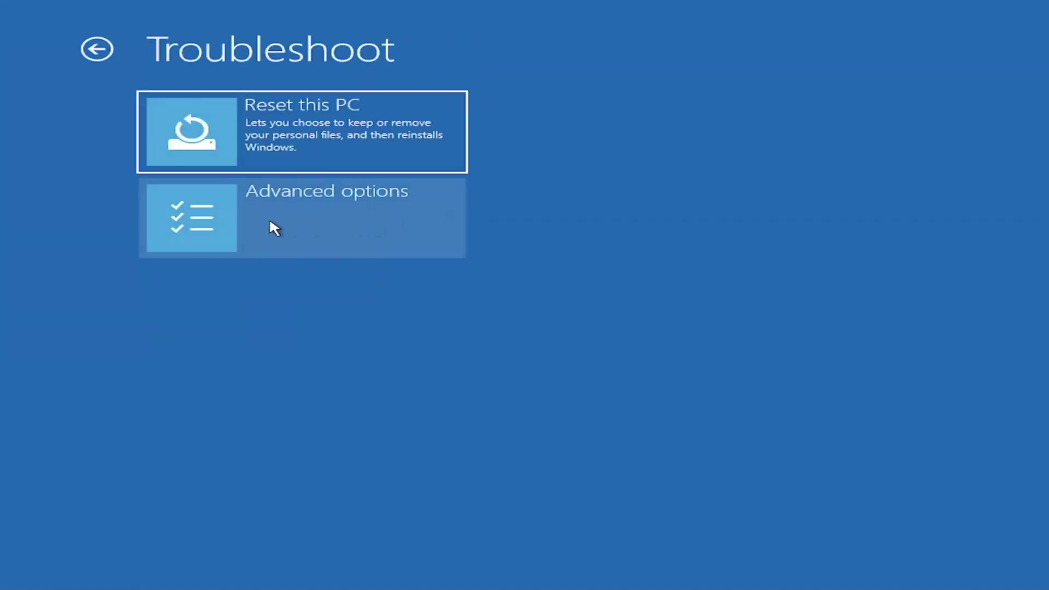
pyautogui.click(328, 215)
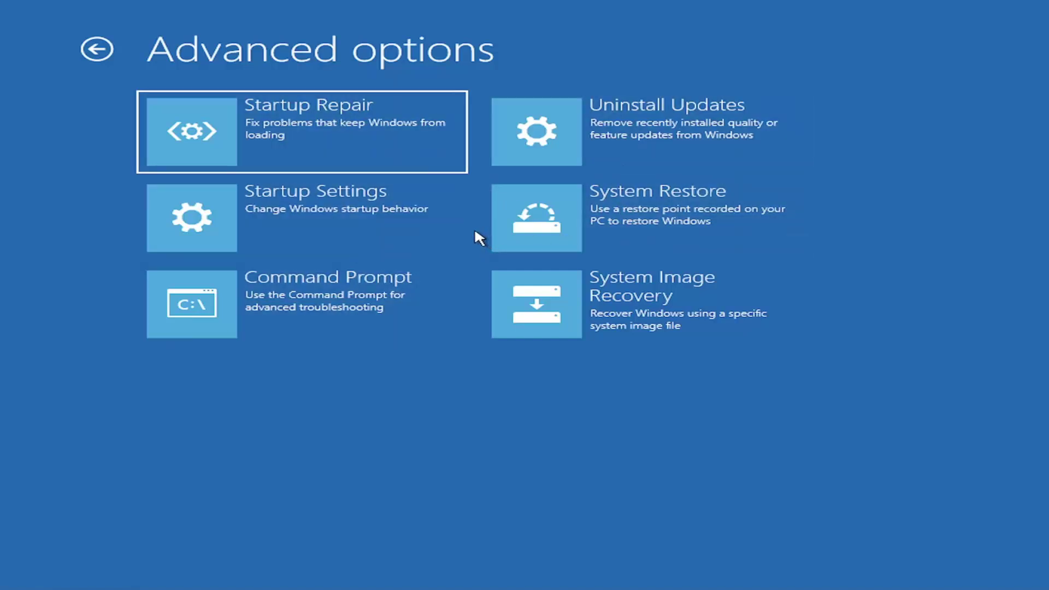
pyautogui.click(687, 205)
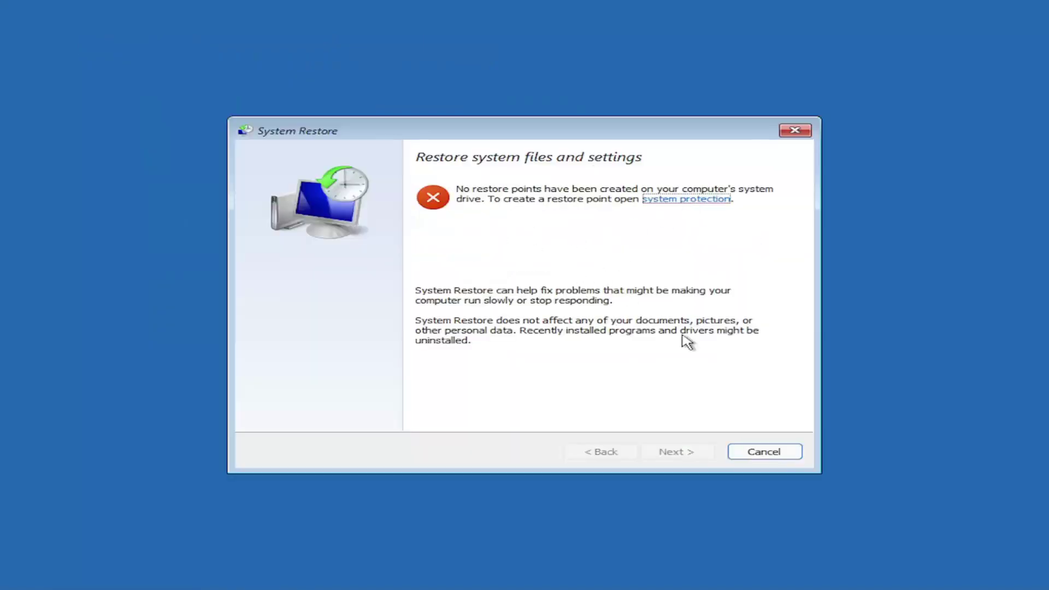
pyautogui.click(770, 455)
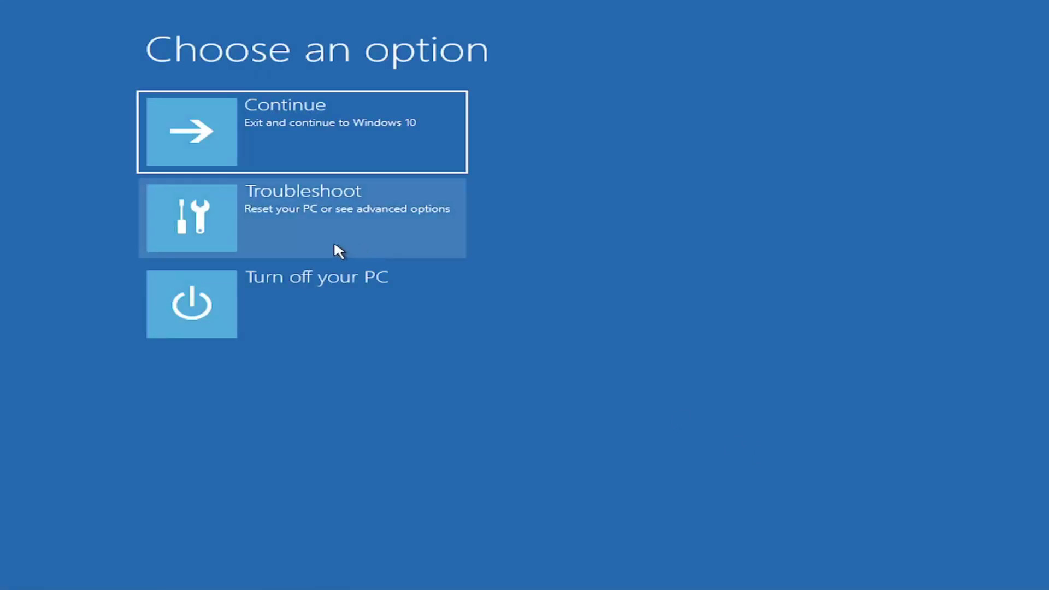
# - Run sfc /scannow in the Advanced options Command Prompt
pyautogui.click(335, 250)
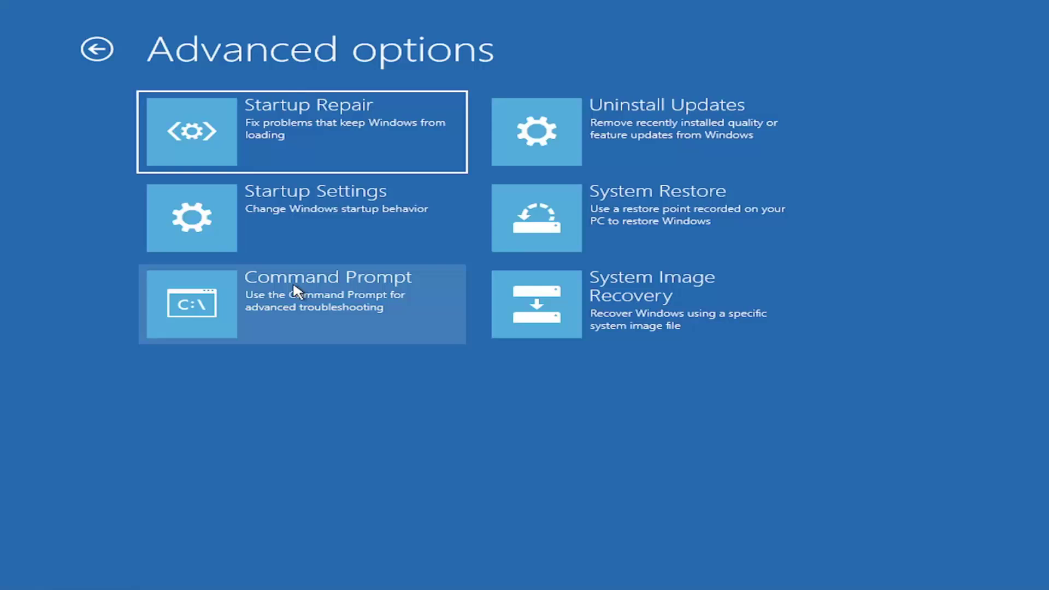
pyautogui.click(270, 303)
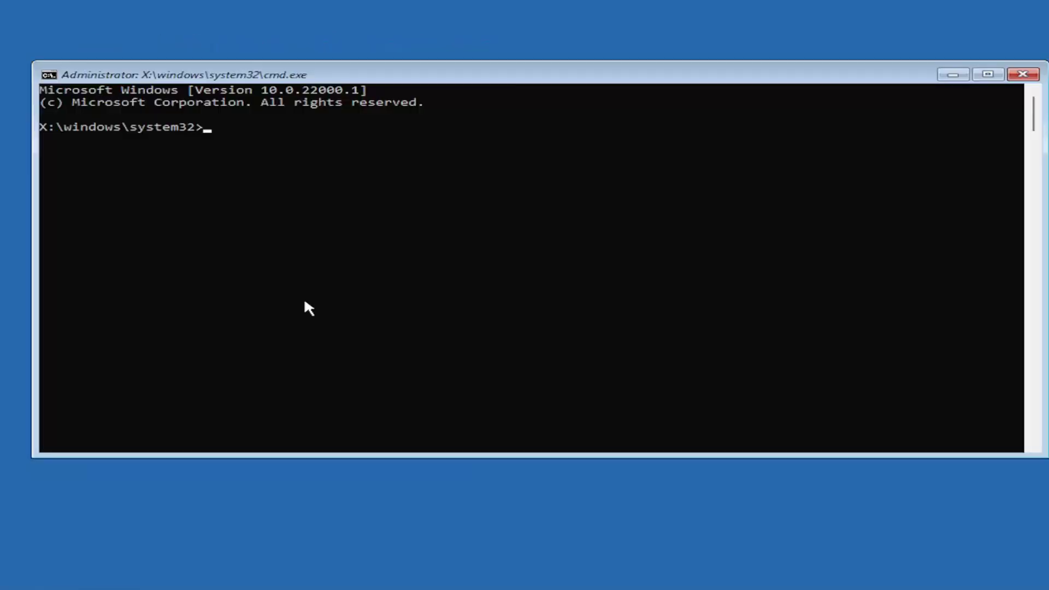
pyautogui.write('sfc')
pyautogui.write(' /scann')
pyautogui.write('ow')
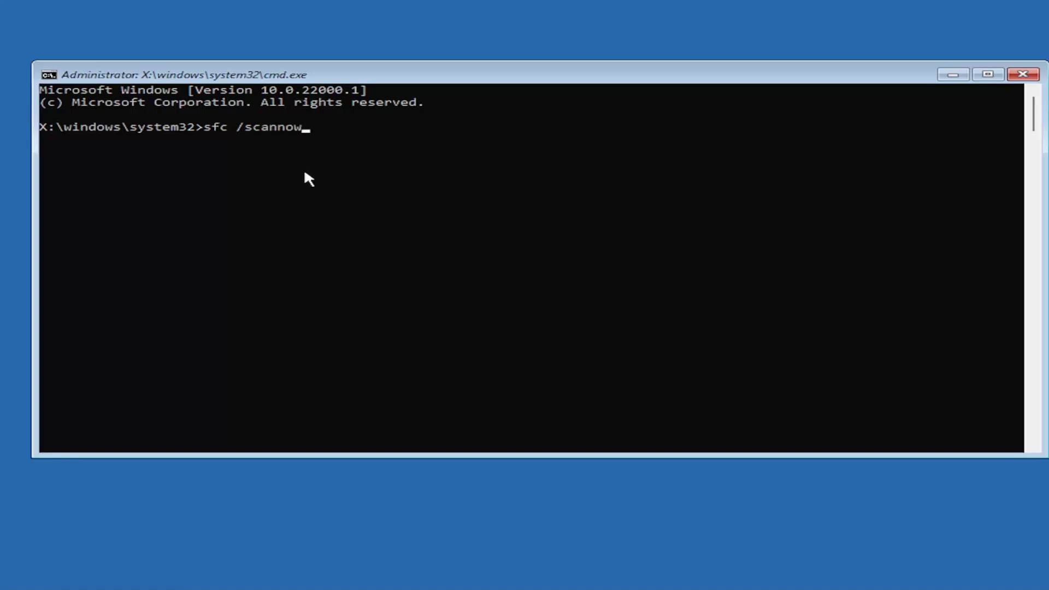
pyautogui.press('Return')
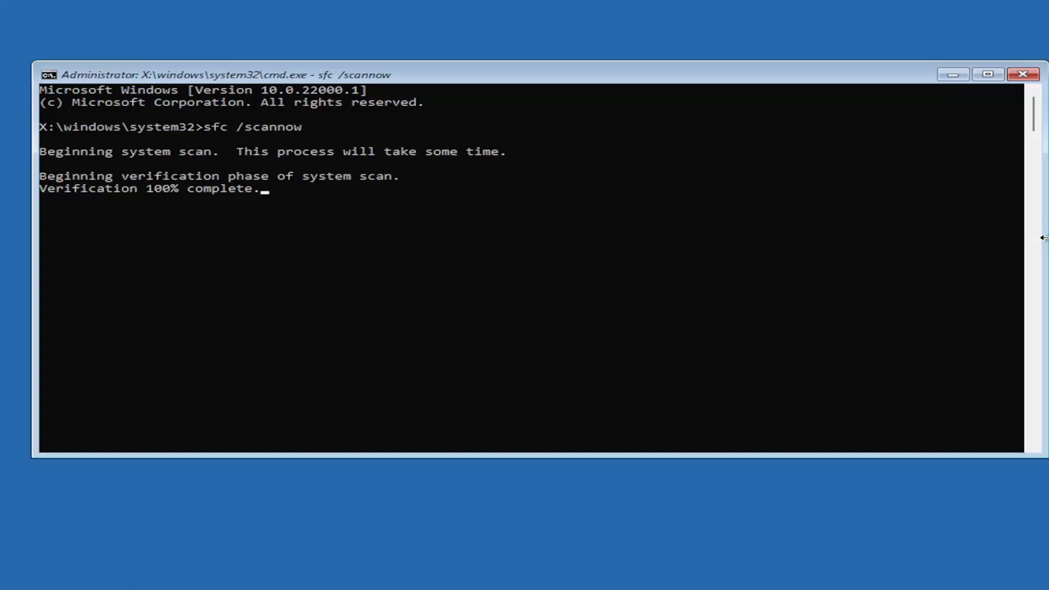
# - Close Command Prompt, review the Uninstall Updates choices, then return to Advanced options
pyautogui.click(1026, 76)
pyautogui.click(305, 226)
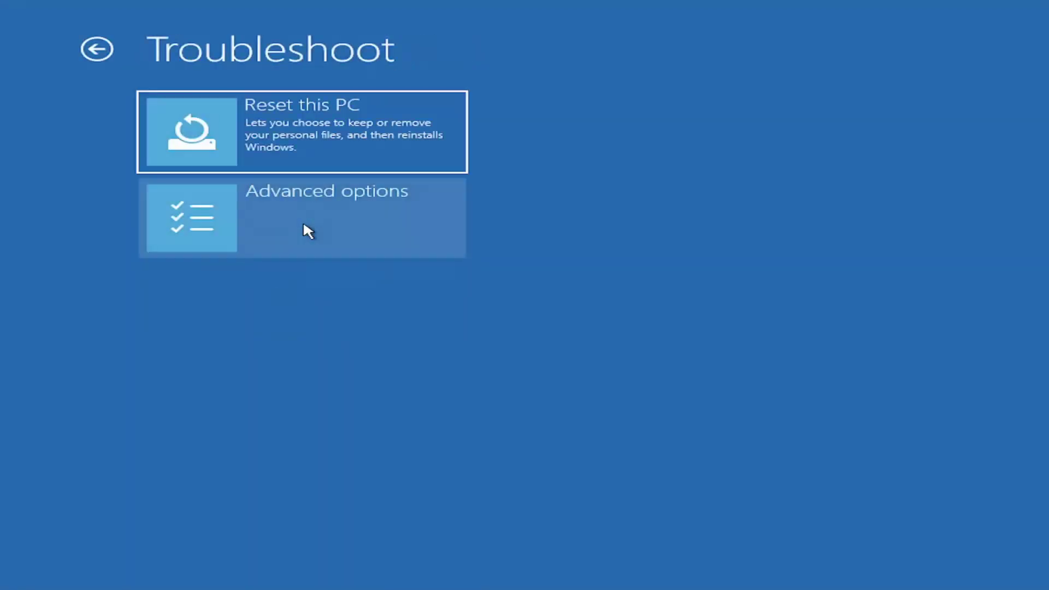
pyautogui.click(275, 220)
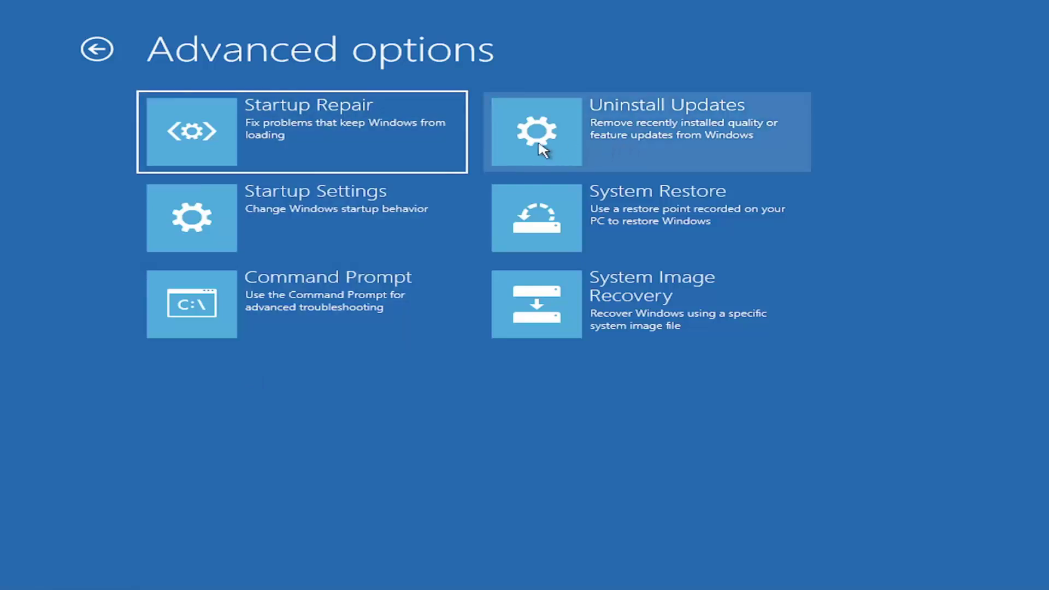
pyautogui.click(647, 131)
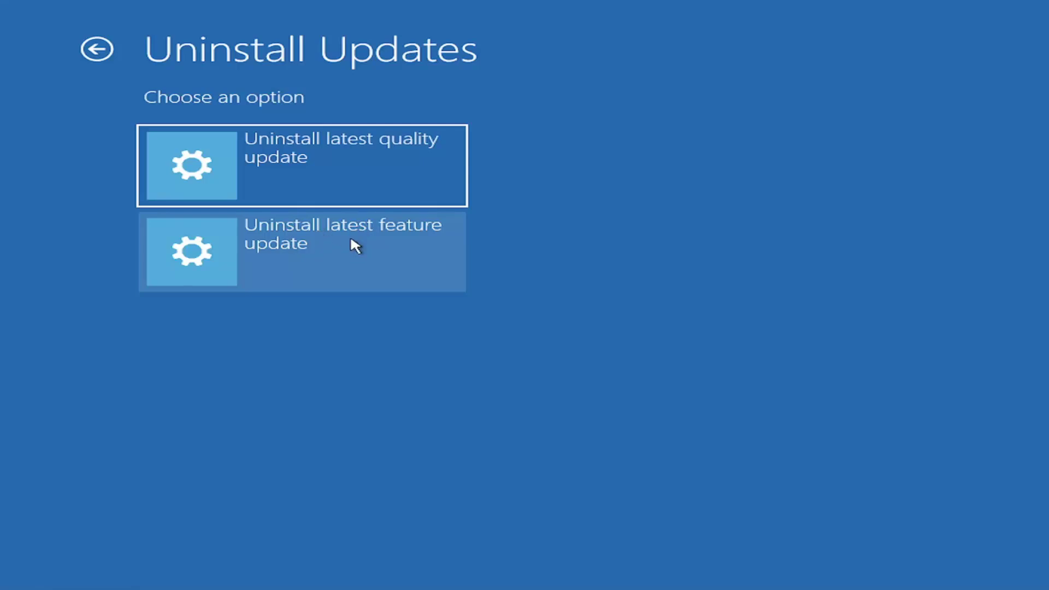
pyautogui.click(95, 51)
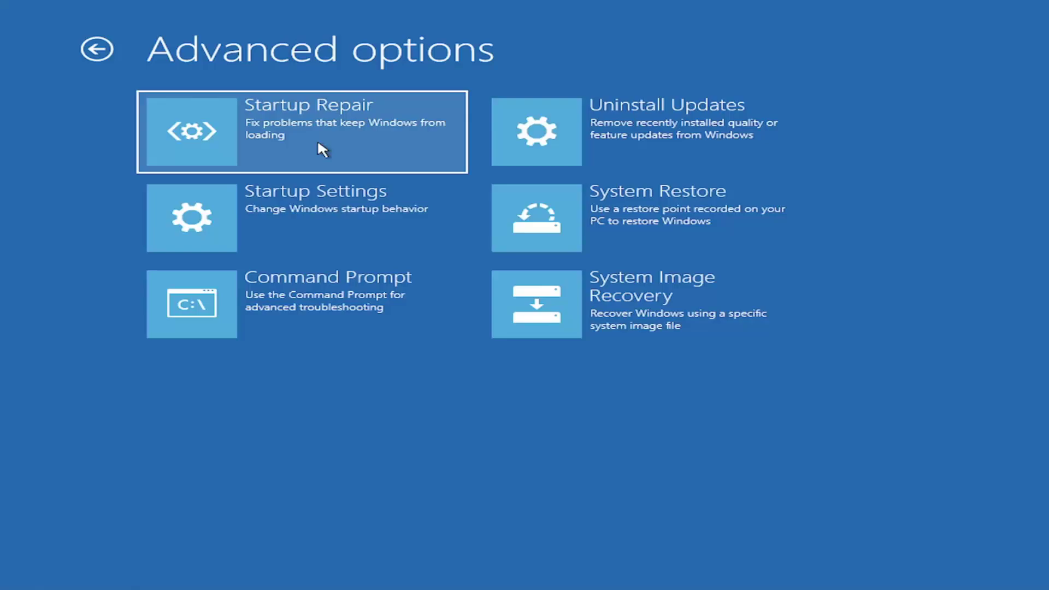
# - Run Startup Repair from Advanced options and let the diagnosis complete
pyautogui.click(283, 145)
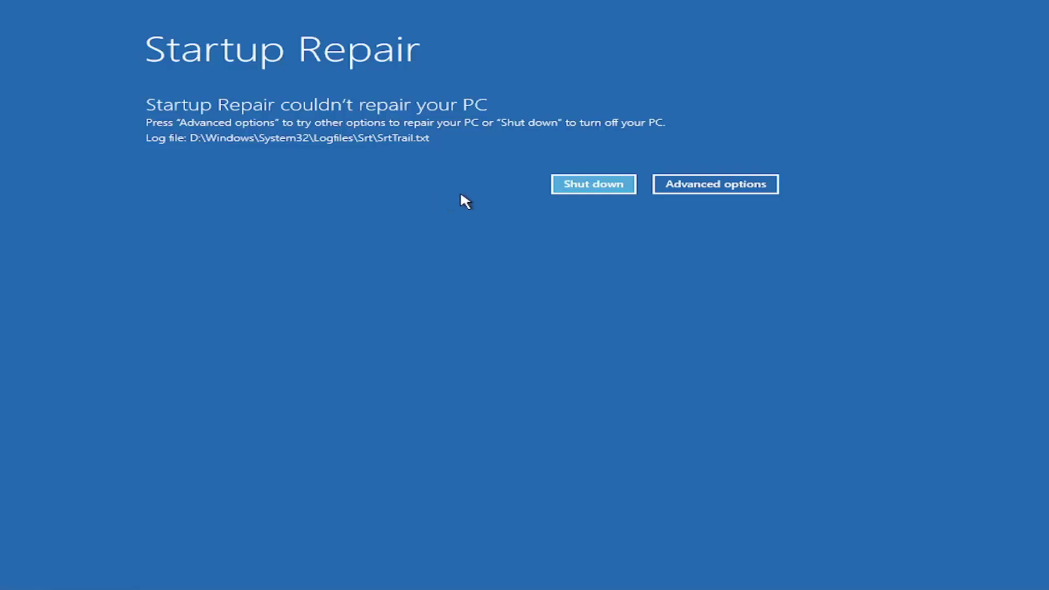
# - Leave the failed Startup Repair result for the Choose an option menu
pyautogui.click(729, 189)
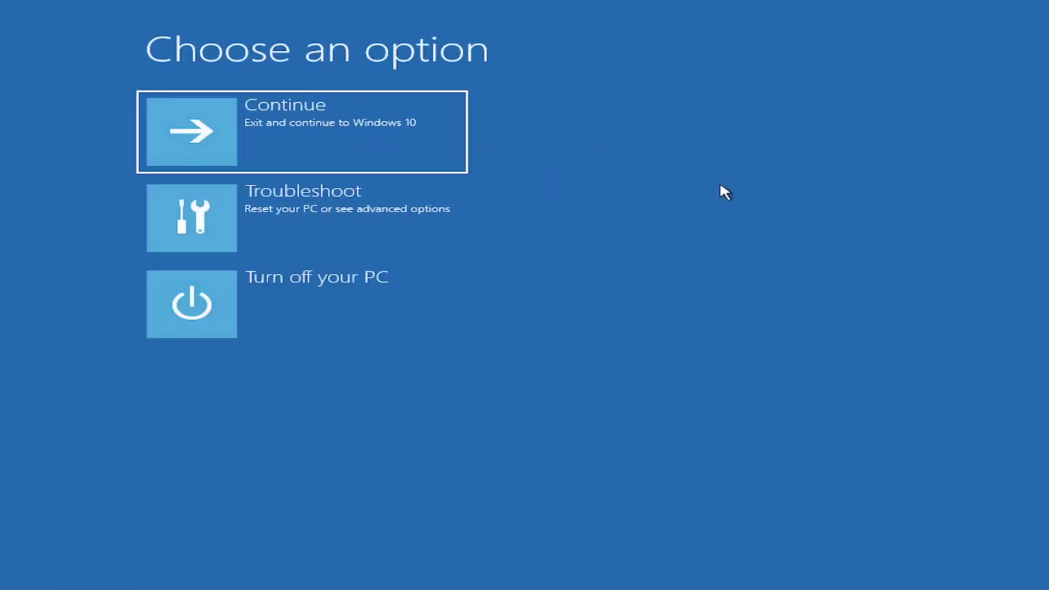